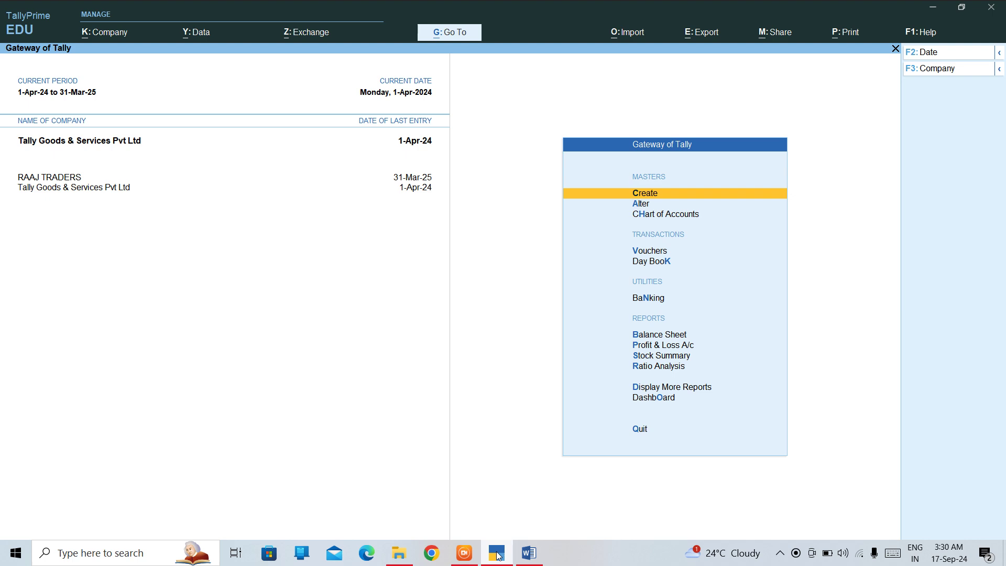
# Switch to the IFRA TALLY NOTES document in Word and start a bold, underlined, centred line after the last paragraph
pyautogui.click(529, 553)
pyautogui.click(530, 553)
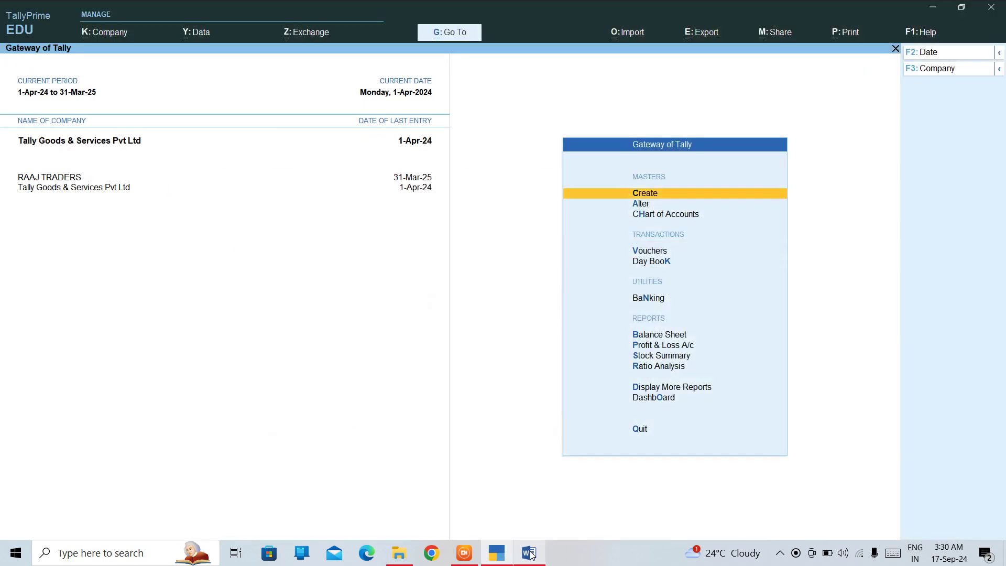
pyautogui.click(531, 555)
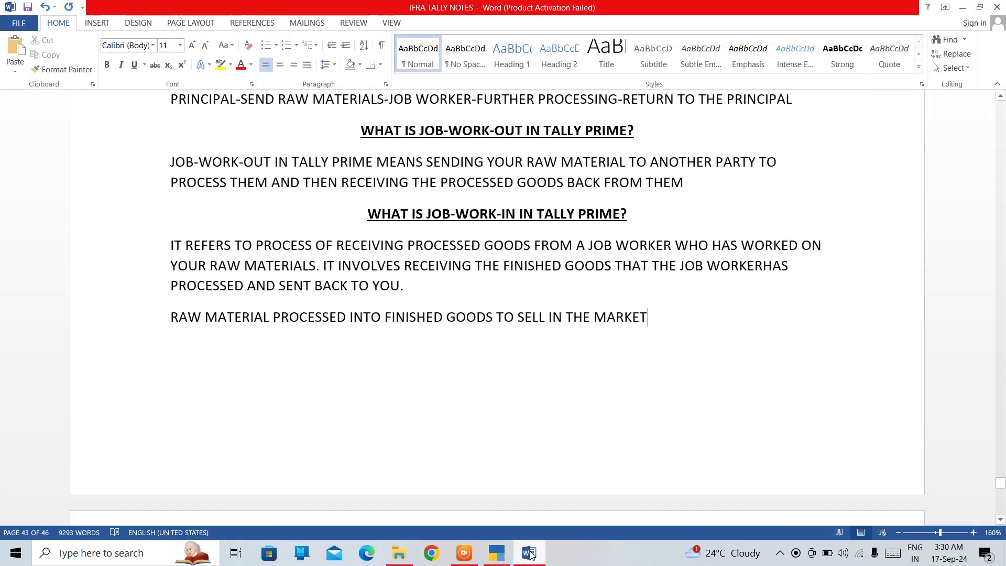
pyautogui.press('Return')
pyautogui.hotkey('ctrl', 'b')
pyautogui.hotkey('ctrl', 'e')
pyautogui.hotkey('ctrl', 'u')
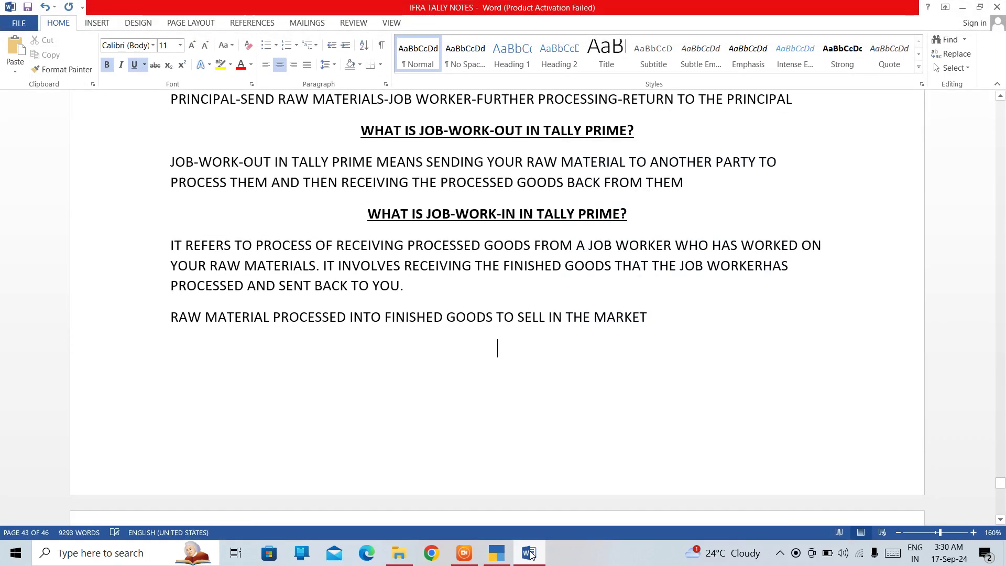
pyautogui.write('WHAT')
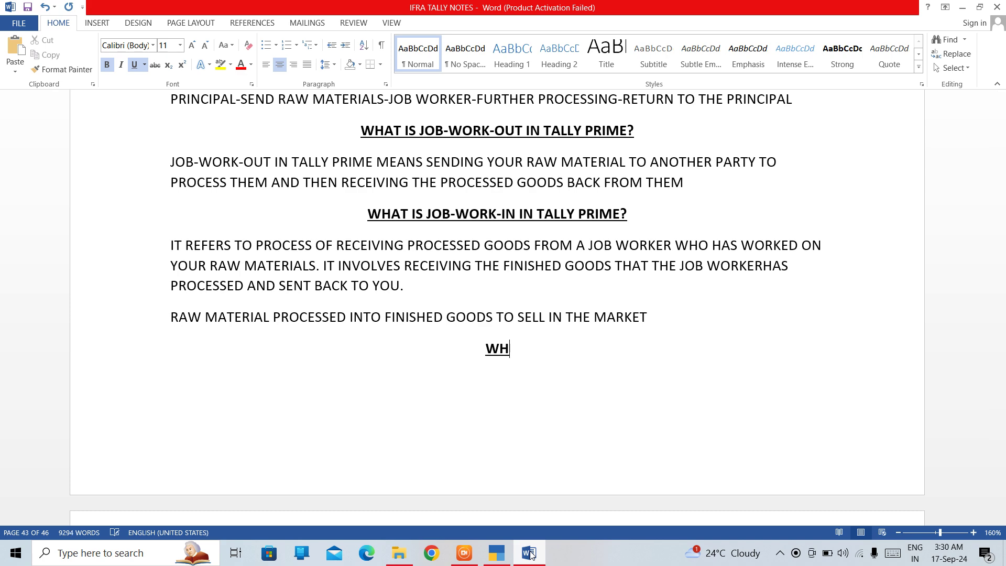
pyautogui.press('BackSpace')
pyautogui.press('BackSpace')
pyautogui.press('BackSpace')
pyautogui.press('BackSpace')
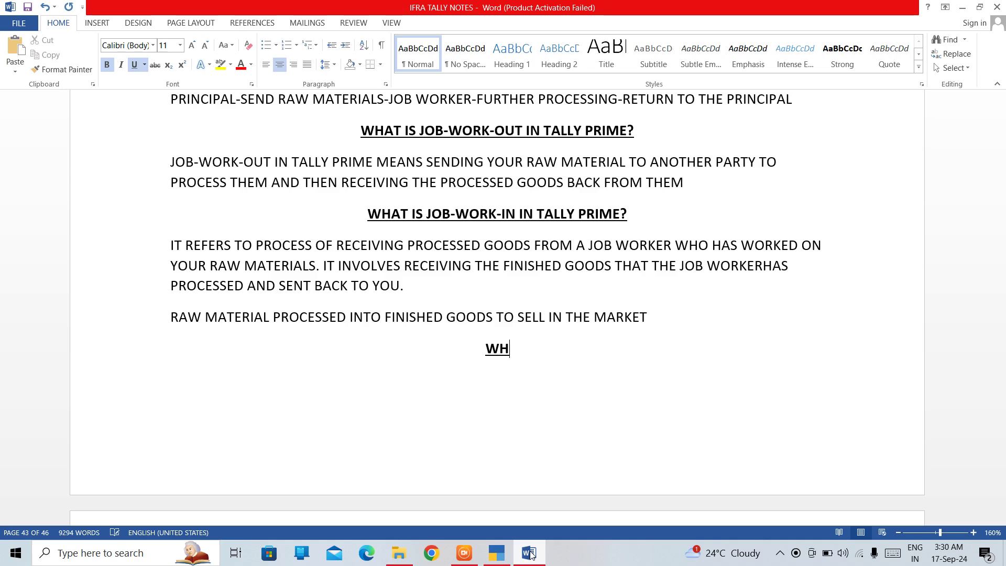
pyautogui.write('F')
pyautogui.press('BackSpace')
# Write the heading "DIFFERENCE BETWEEN JOB WORK & JOB COSTING" on the new centred line
pyautogui.write('DIFFEREN')
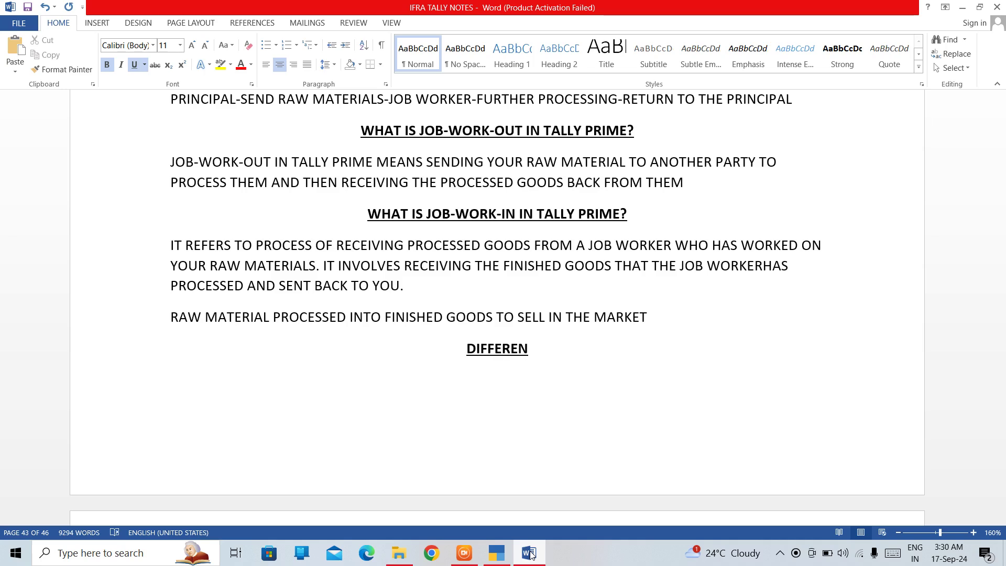
pyautogui.write('CE BET')
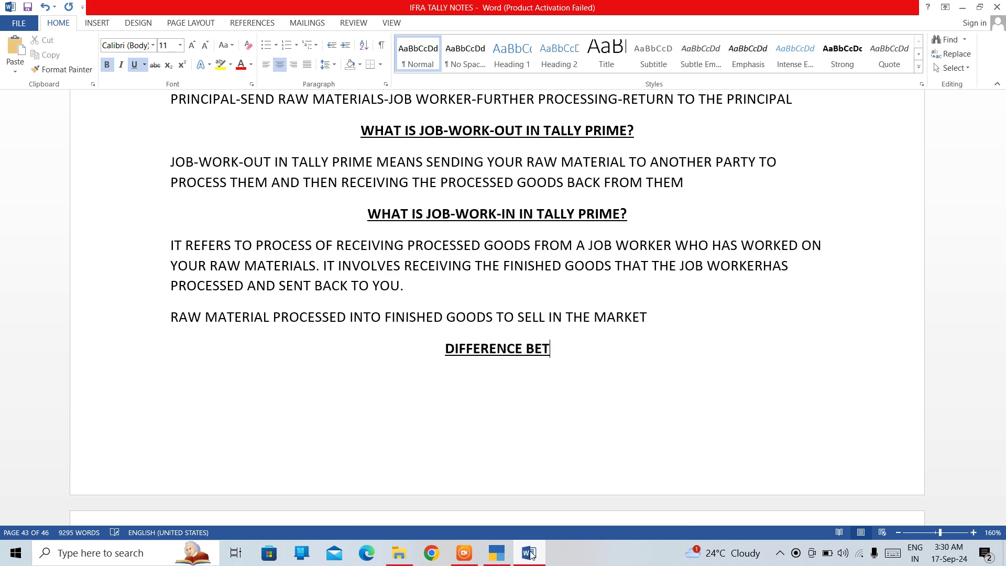
pyautogui.write('WEEN JO')
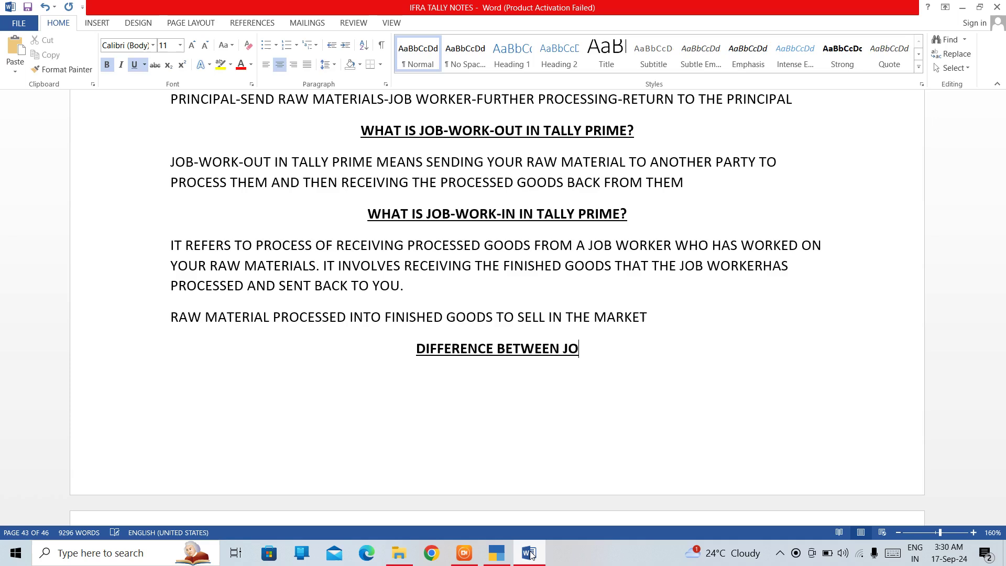
pyautogui.write('B WORK ')
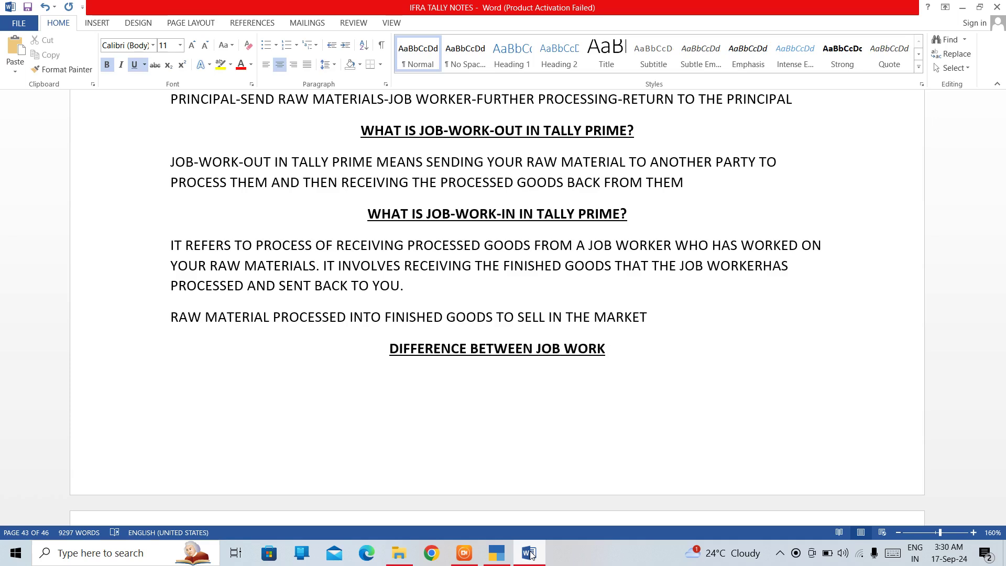
pyautogui.write('& J')
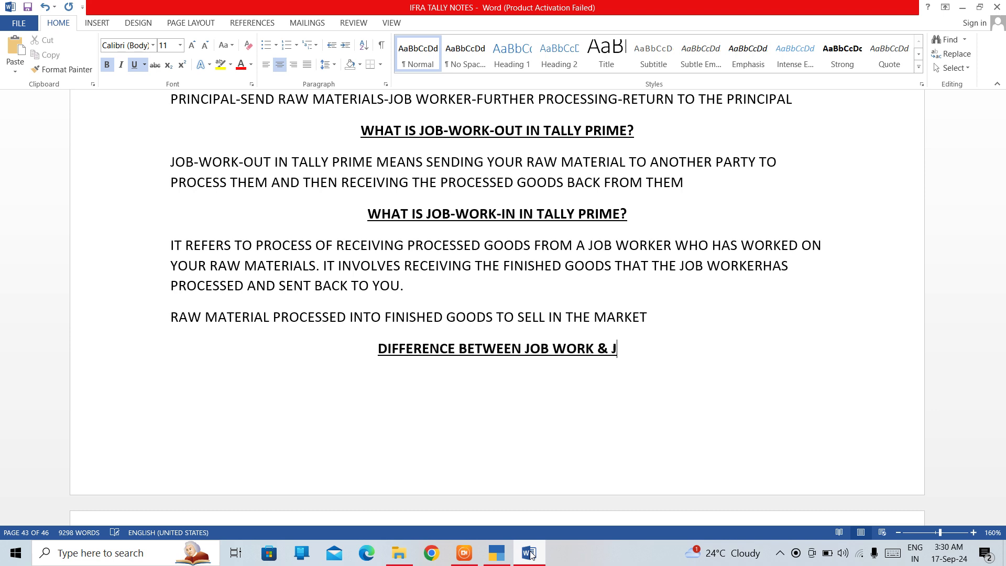
pyautogui.write('OB COS')
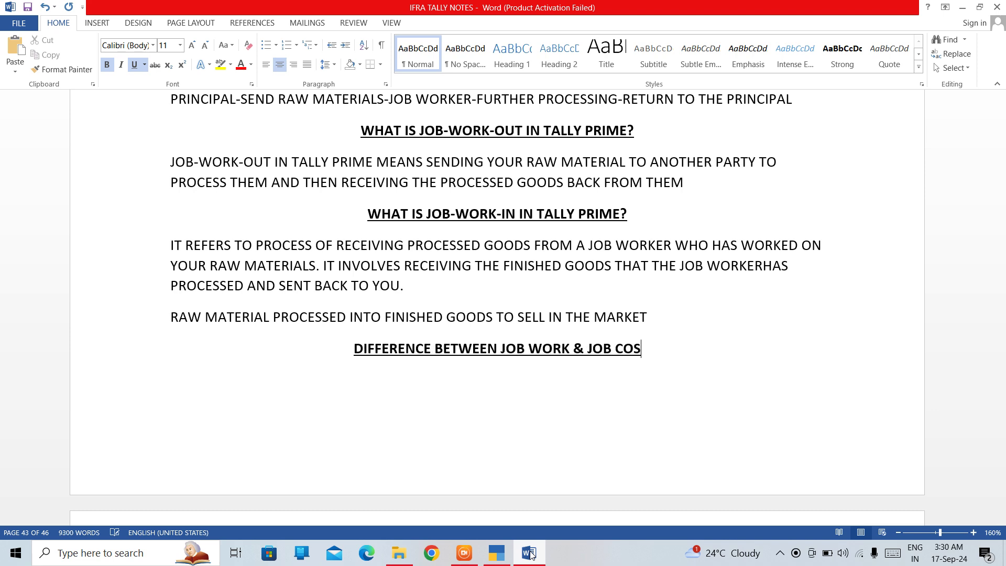
pyautogui.write('TING')
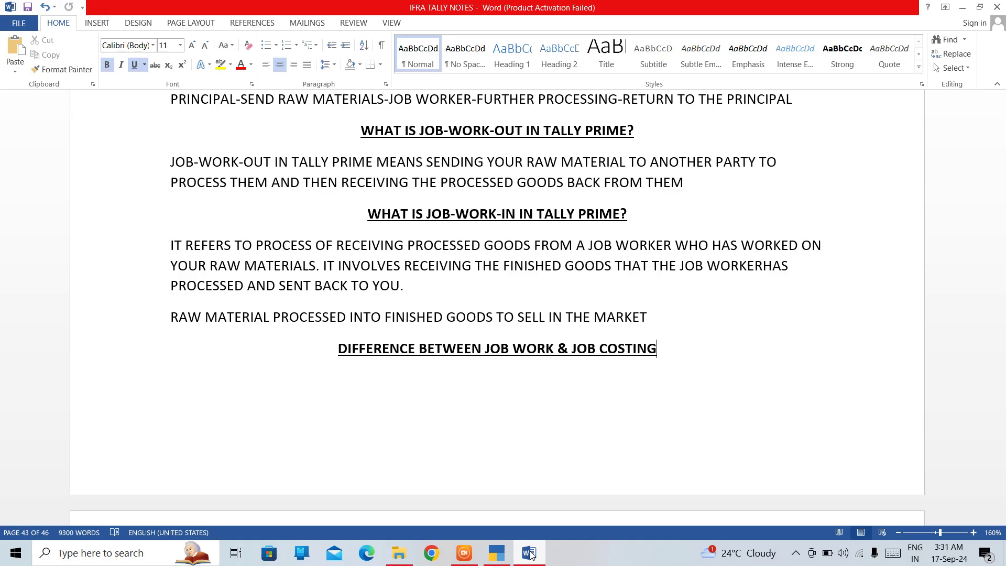
# Copy the whole "DIFFERENCE BETWEEN JOB WORK & JOB COSTING" heading and delete it from its current place
pyautogui.press('Down')
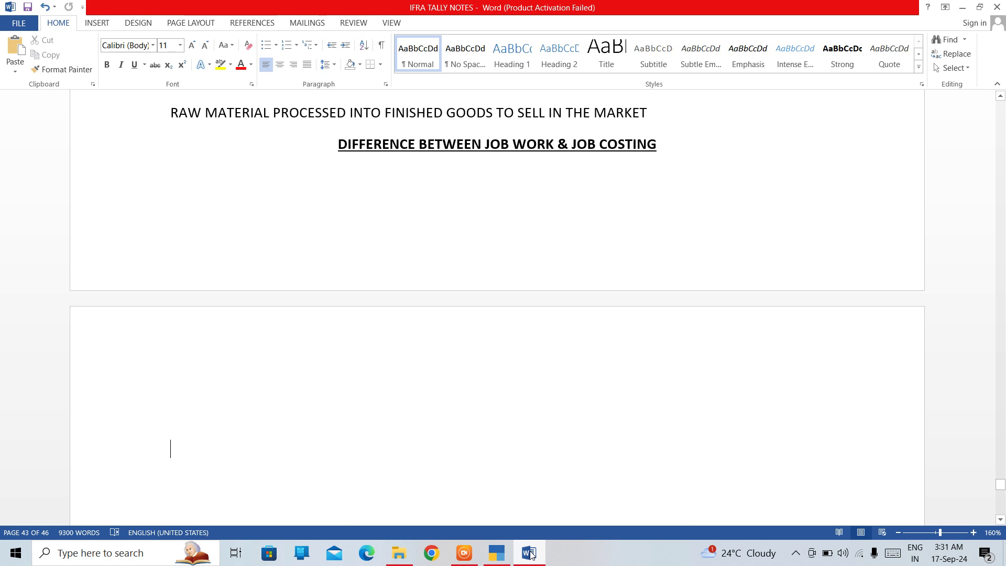
pyautogui.press('Up')
pyautogui.press('Down')
pyautogui.press('Up')
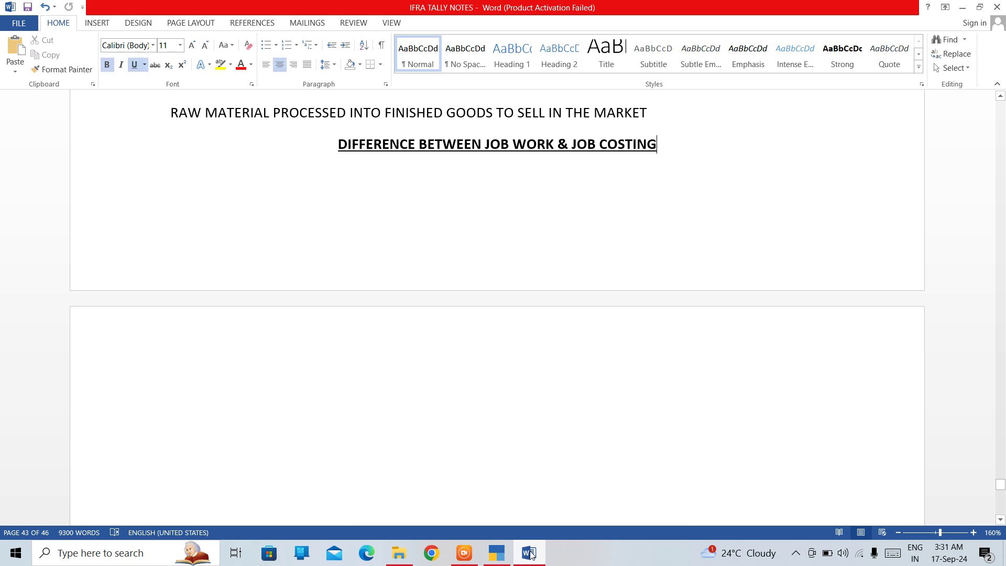
pyautogui.hotkey('shift', 'Left')
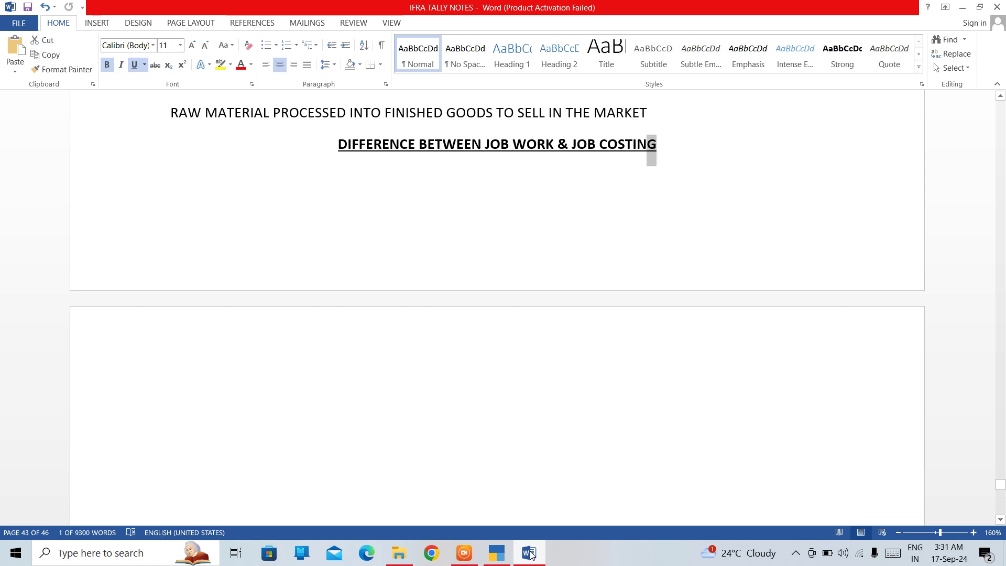
pyautogui.hotkey('ctrl', 'shift', 'Left')
pyautogui.hotkey('ctrl', 'shift', 'Left')
pyautogui.hotkey('ctrl', 'shift', 'Left')
pyautogui.hotkey('ctrl', 'shift', 'Left')
pyautogui.hotkey('ctrl', 'shift', 'Left')
pyautogui.hotkey('ctrl', 'shift', 'Left')
pyautogui.hotkey('ctrl', 'shift', 'Left')
pyautogui.hotkey('ctrl', 'c')
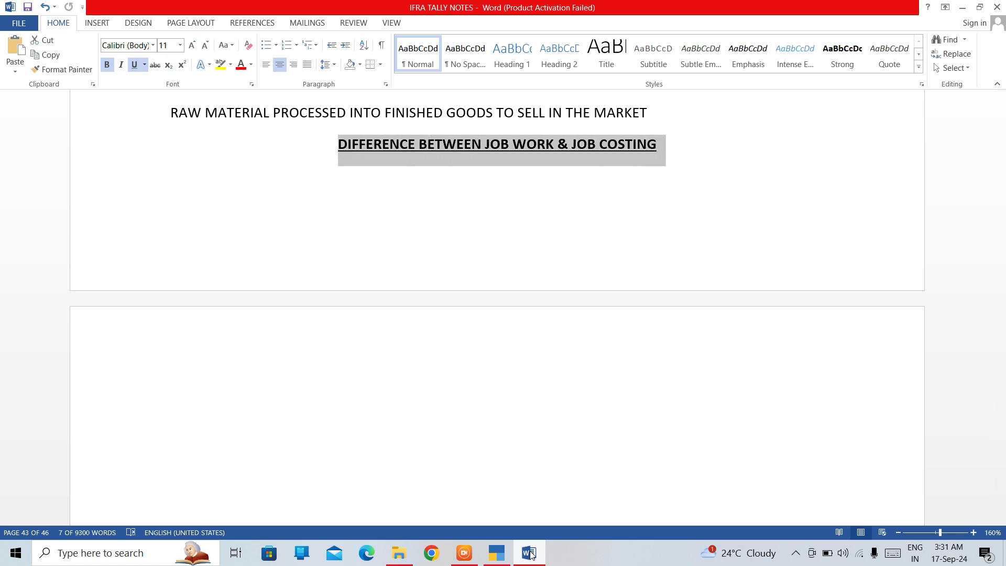
pyautogui.press('BackSpace')
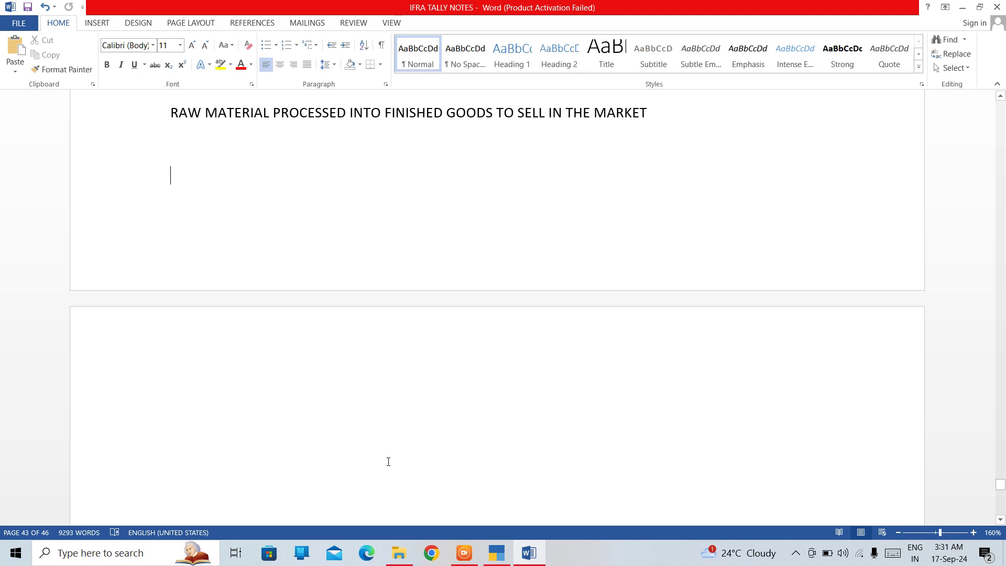
# Move down with blank lines to the following page and paste the copied heading there
pyautogui.press('Return')
pyautogui.press('Return')
pyautogui.press('Return')
pyautogui.press('Return')
pyautogui.press('Return')
pyautogui.press('Return')
pyautogui.press('Return')
pyautogui.press('Return')
pyautogui.press('Return')
pyautogui.press('Return')
pyautogui.press('BackSpace')
pyautogui.press('BackSpace')
pyautogui.press('BackSpace')
pyautogui.press('BackSpace')
pyautogui.press('BackSpace')
pyautogui.press('BackSpace')
pyautogui.press('BackSpace')
pyautogui.press('BackSpace')
pyautogui.press('BackSpace')
pyautogui.press('BackSpace')
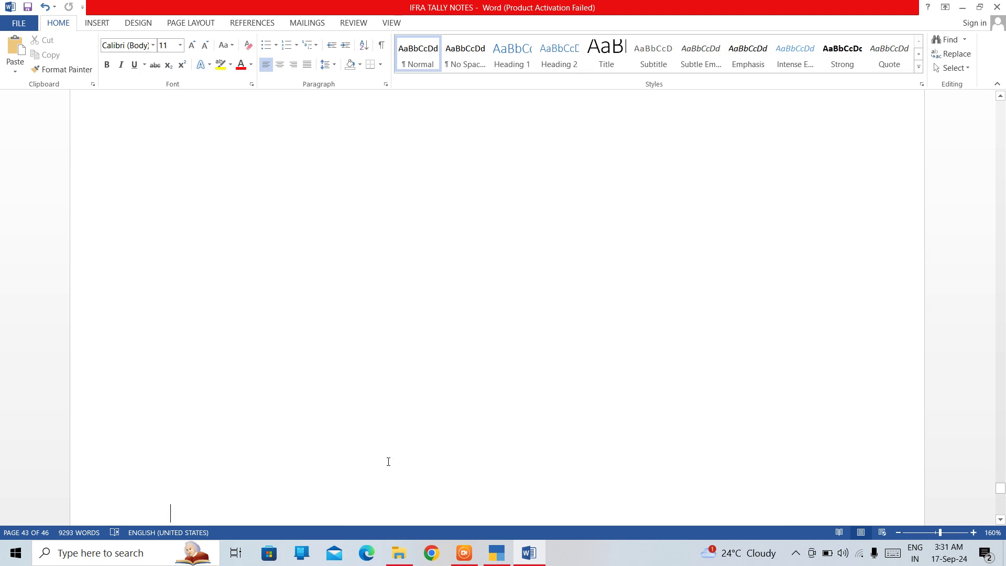
pyautogui.press('BackSpace')
pyautogui.press('BackSpace')
pyautogui.press('BackSpace')
pyautogui.press('BackSpace')
pyautogui.press('BackSpace')
pyautogui.press('BackSpace')
pyautogui.hotkey('ctrl', 'v')
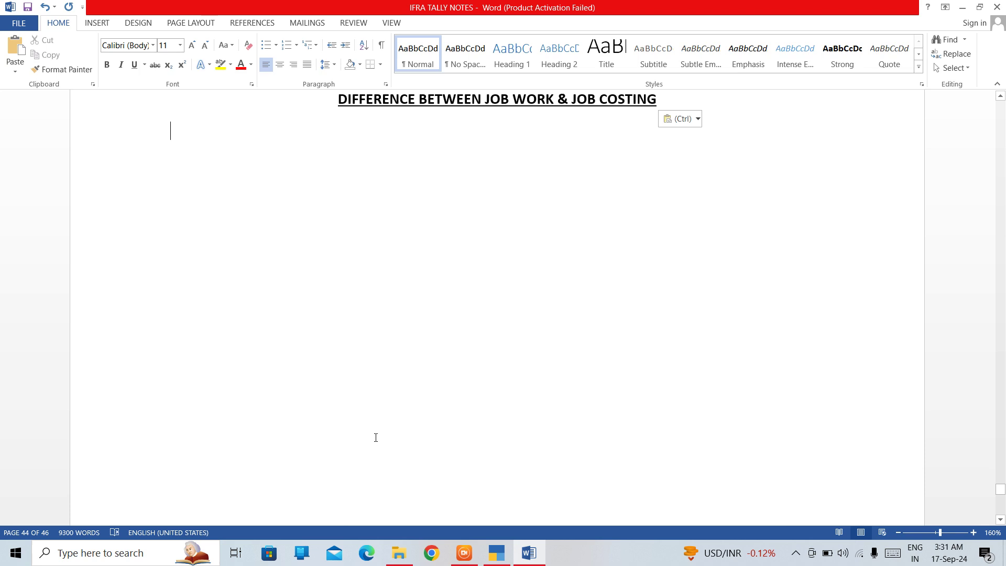
# Add the subheading "JOB COSTING-" below the pasted heading and make it bold and underlined
pyautogui.write('JOB COS')
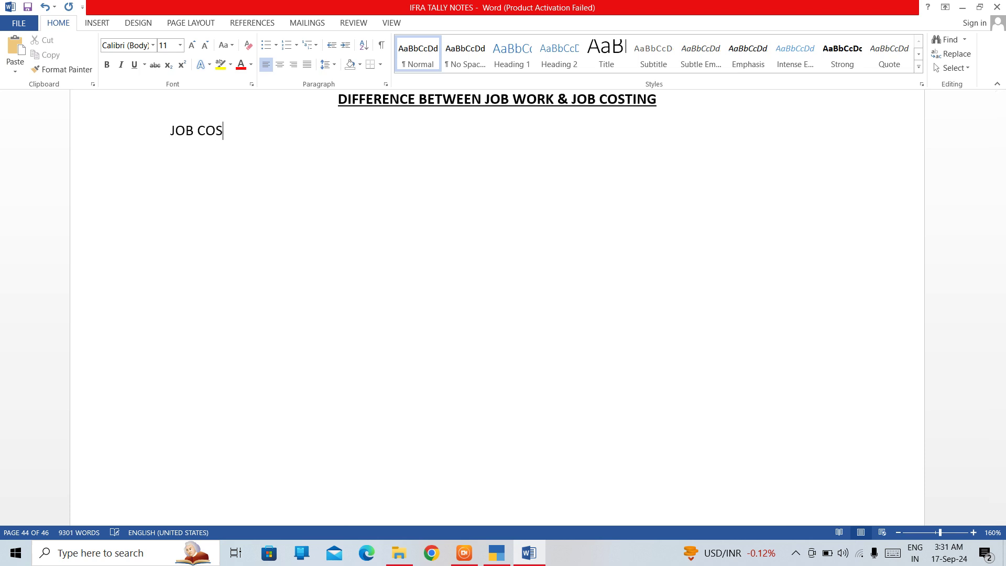
pyautogui.write('TING-')
pyautogui.hotkey('shift', 'Left')
pyautogui.hotkey('shift', 'Left')
pyautogui.hotkey('shift', 'Left')
pyautogui.hotkey('shift', 'Left')
pyautogui.hotkey('shift', 'Left')
pyautogui.hotkey('shift', 'Left')
pyautogui.hotkey('shift', 'Left')
pyautogui.hotkey('shift', 'Left')
pyautogui.hotkey('shift', 'Left')
pyautogui.hotkey('shift', 'Left')
pyautogui.hotkey('shift', 'Left')
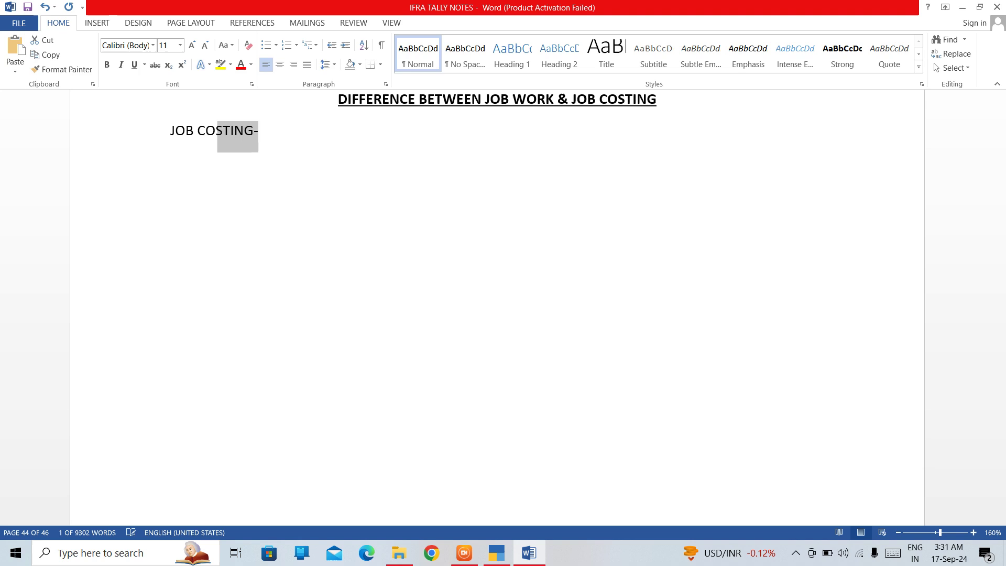
pyautogui.hotkey('shift', 'Left')
pyautogui.hotkey('ctrl', 'b')
pyautogui.hotkey('ctrl', 'u')
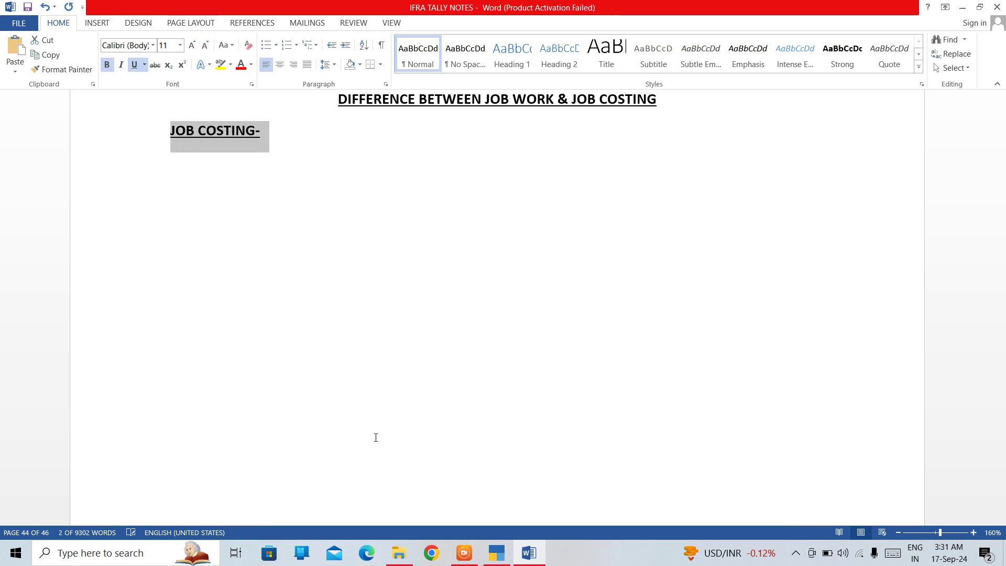
# Write "IT INVOLVES TRACKING AND ALLOCATING TO SPECIFIC JOBS OR PROJECTS." under the JOB COSTING subheading
pyautogui.press('Down')
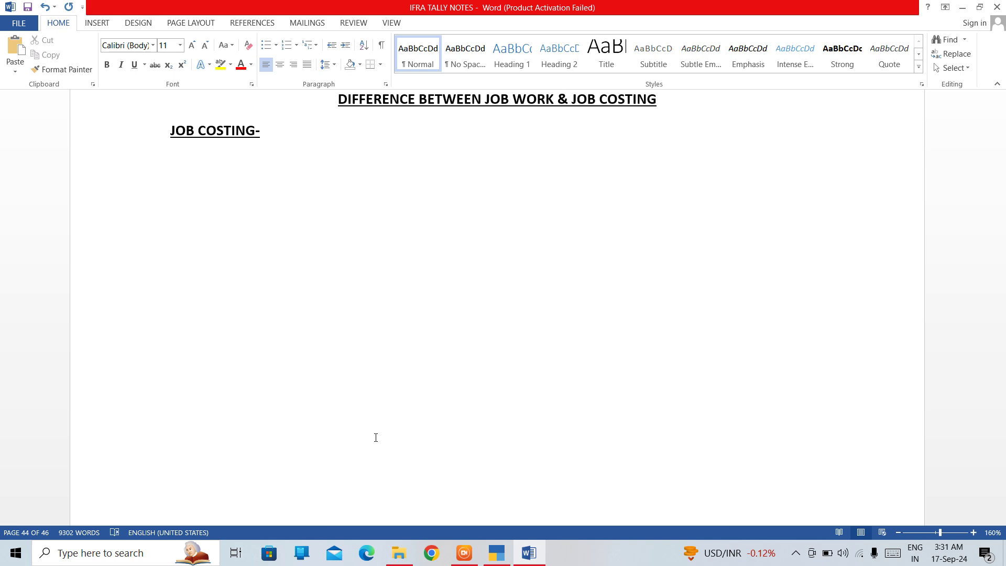
pyautogui.write('IT INVOLVS')
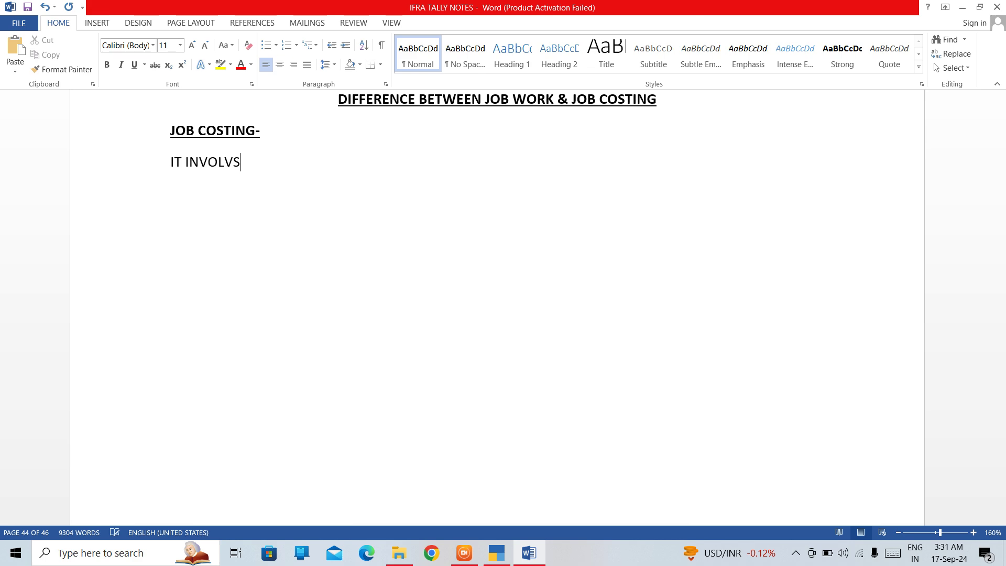
pyautogui.press('BackSpace')
pyautogui.write('ES TRACKING AND ')
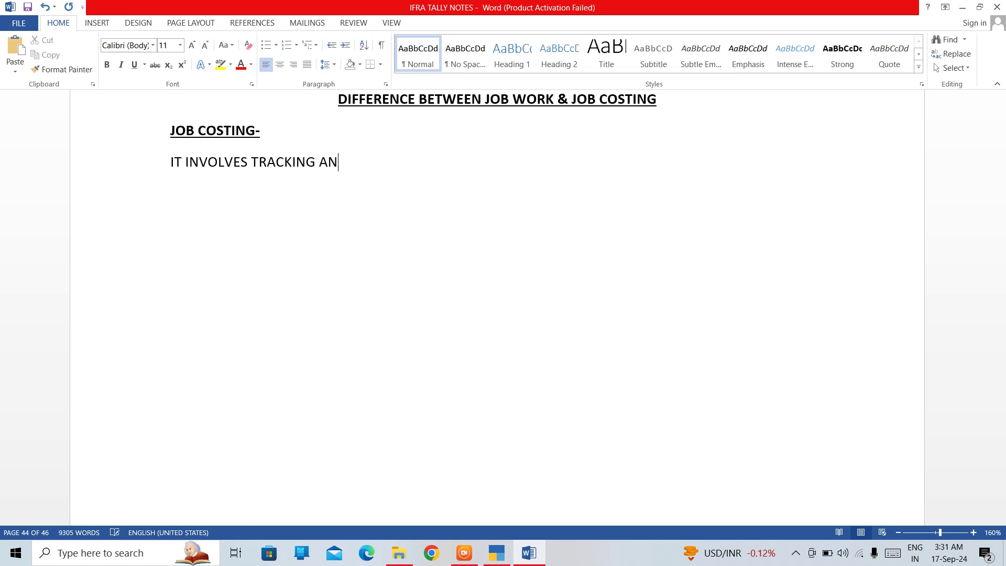
pyautogui.write('ALLOCATING')
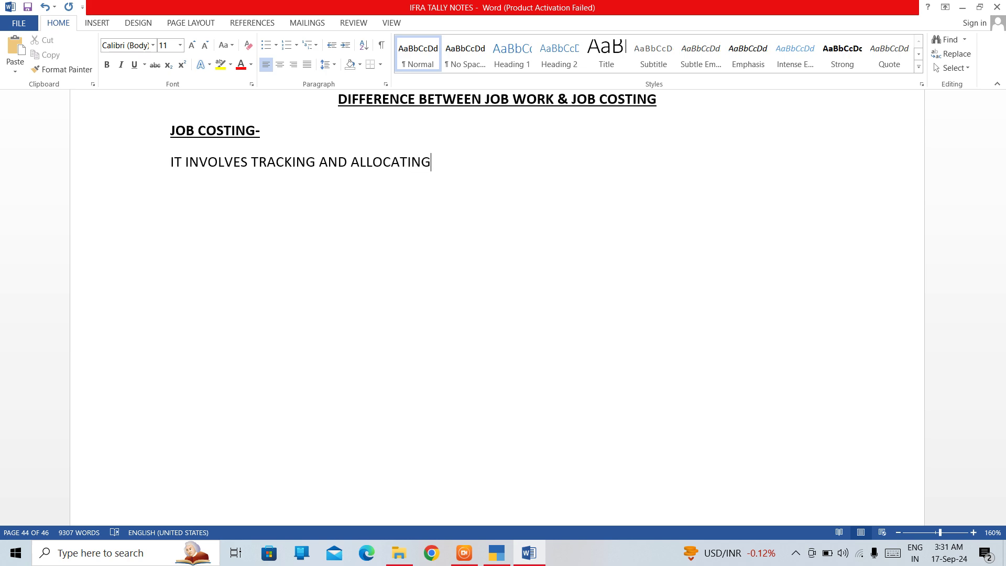
pyautogui.write(' TO SPECIFIC')
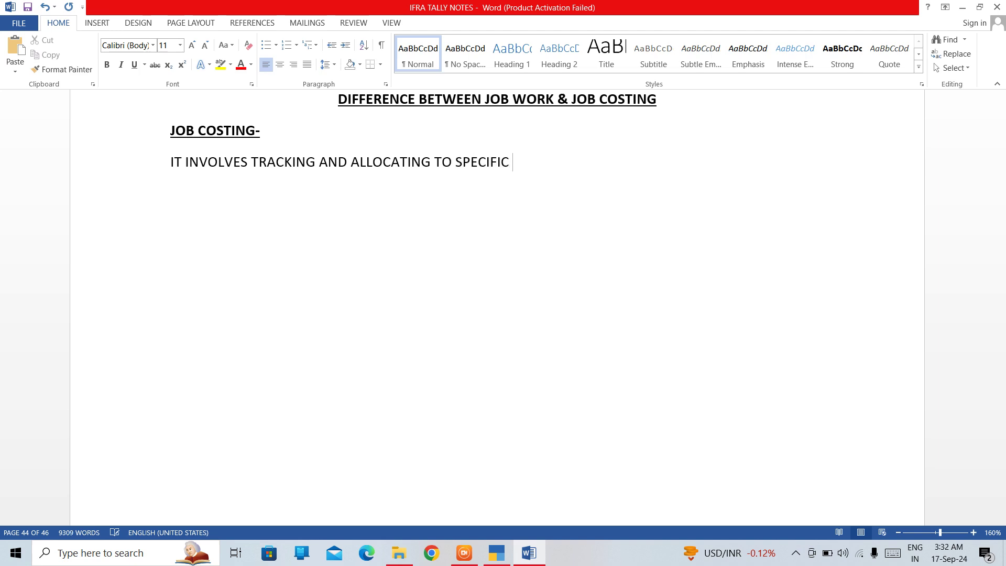
pyautogui.write(' JOBS OR PRO')
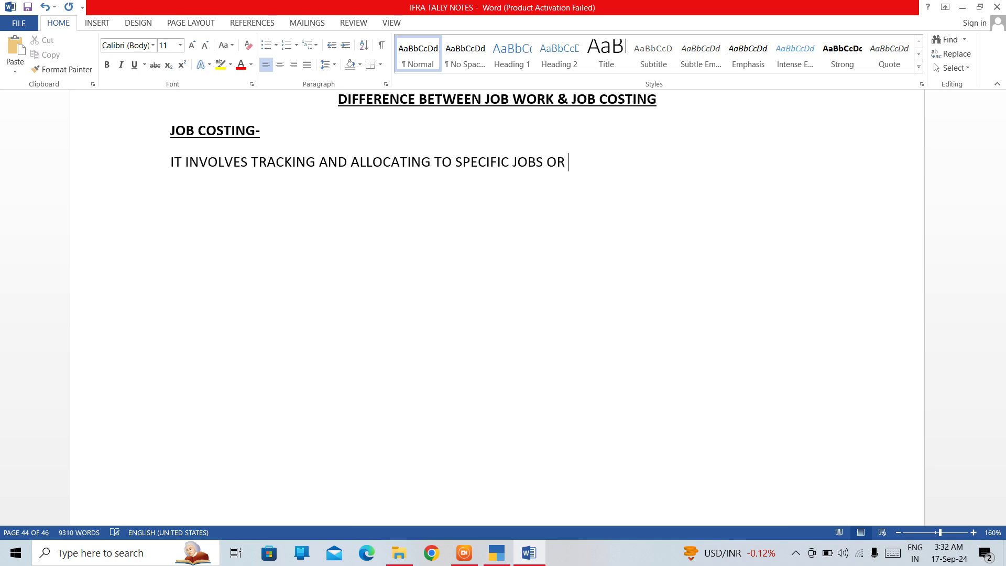
pyautogui.write('JECTS.')
# Write "IT HELPS DETERMINING THE TOTAL COST INCURRED FOR A PARTICULAR JOB" as a new paragraph in the JOB COSTING section
pyautogui.press('Return')
pyautogui.press('Tab')
pyautogui.press('BackSpace')
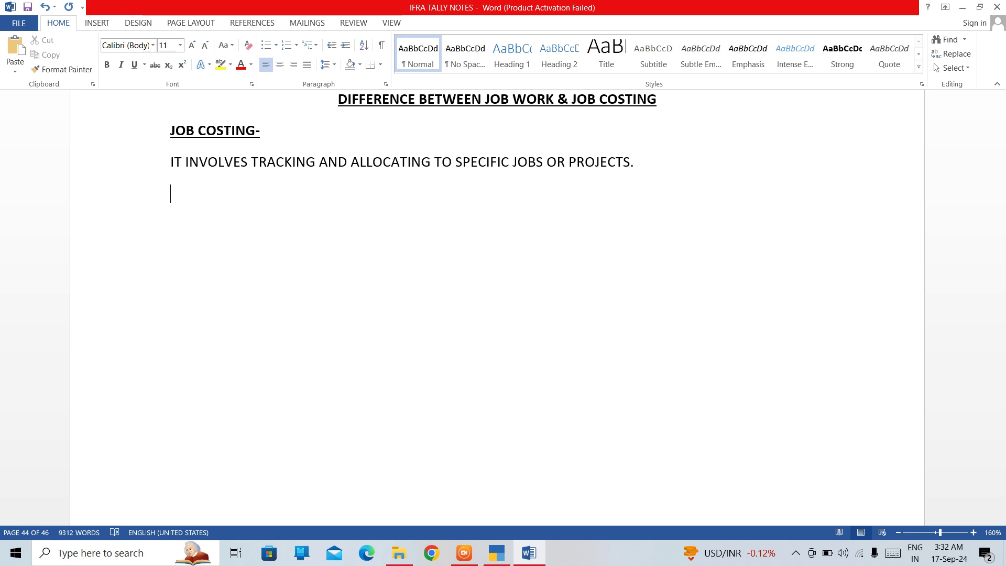
pyautogui.write('IT HELPS DETER')
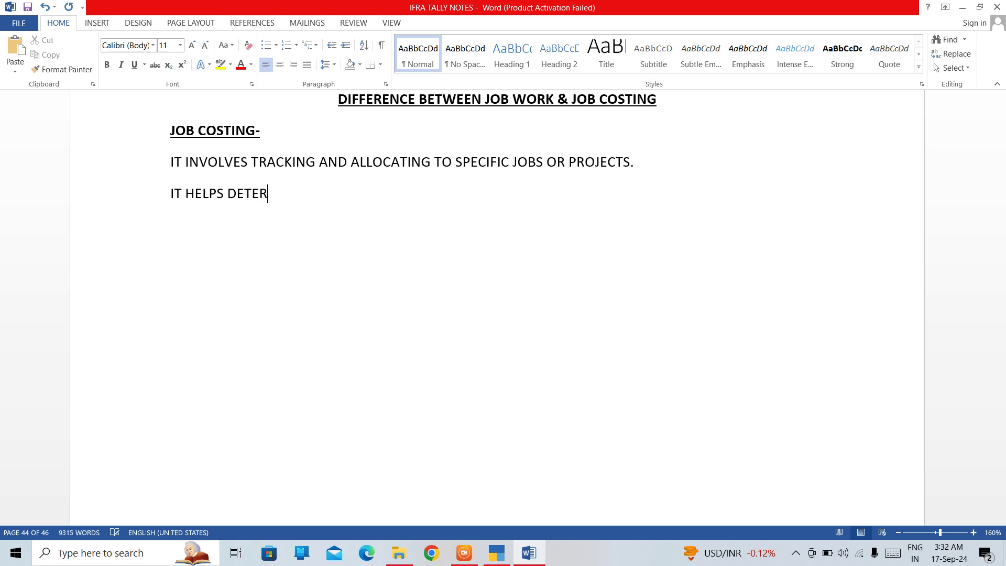
pyautogui.write('MINING THE TOT')
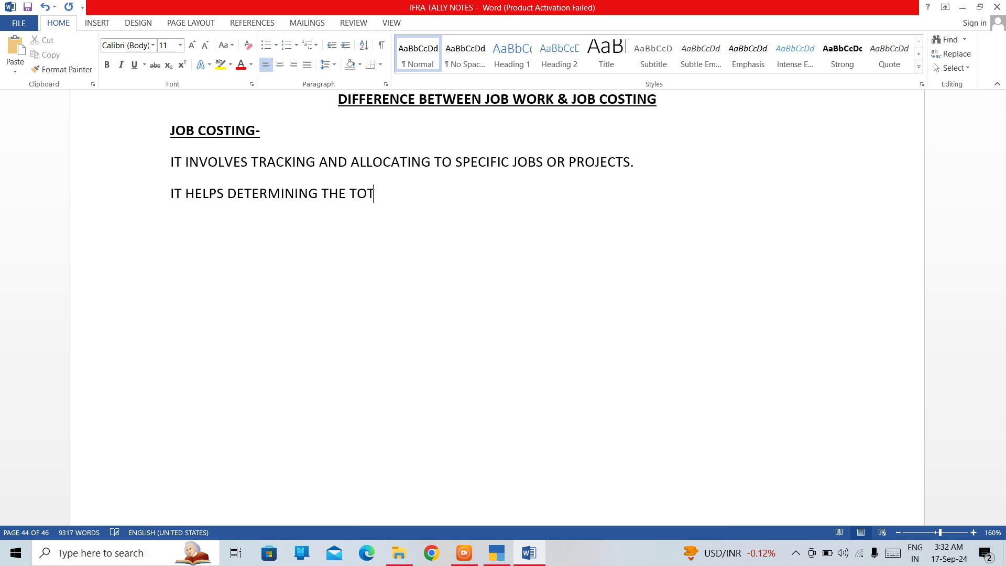
pyautogui.write('AL COST INCURREE')
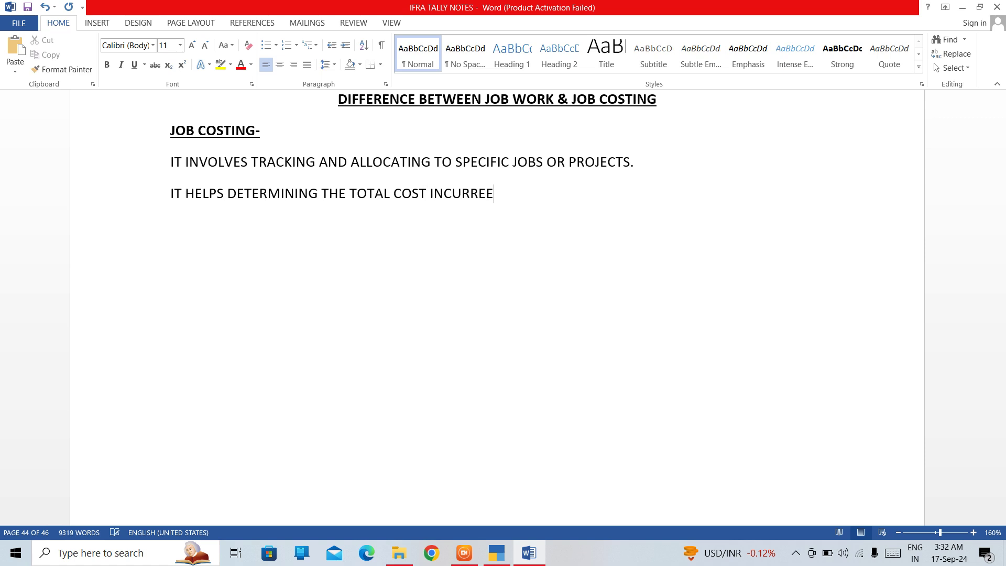
pyautogui.press('BackSpace')
pyautogui.write('D FOR A PARTIV')
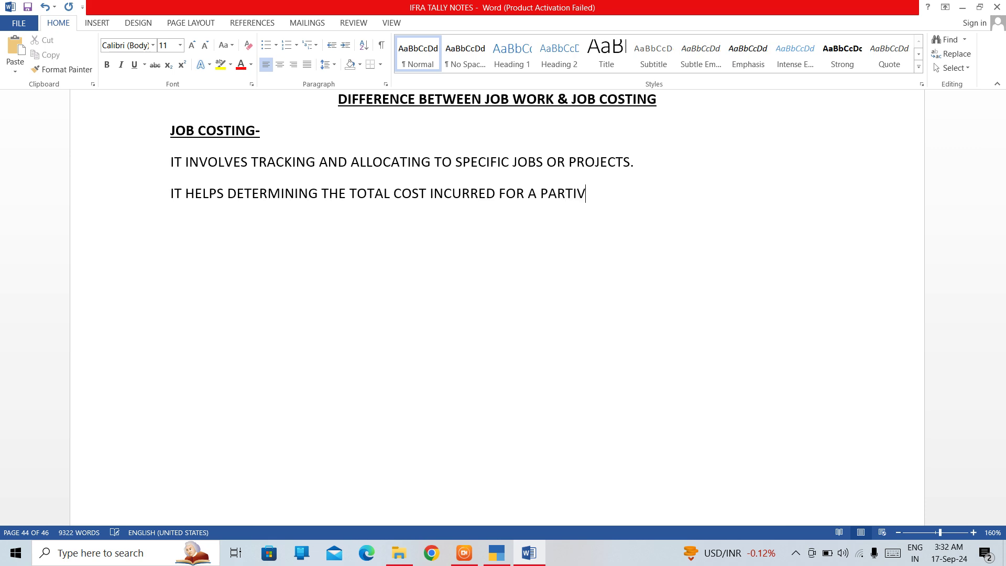
pyautogui.press('BackSpace')
pyautogui.write('CULAR')
pyautogui.write('B.')
pyautogui.press('BackSpace')
# Continue the total cost sentence with ", INCLUDING MATERIALS, LABOUR, OVERHAED EXPENSES."
pyautogui.write(', INCLUDINF')
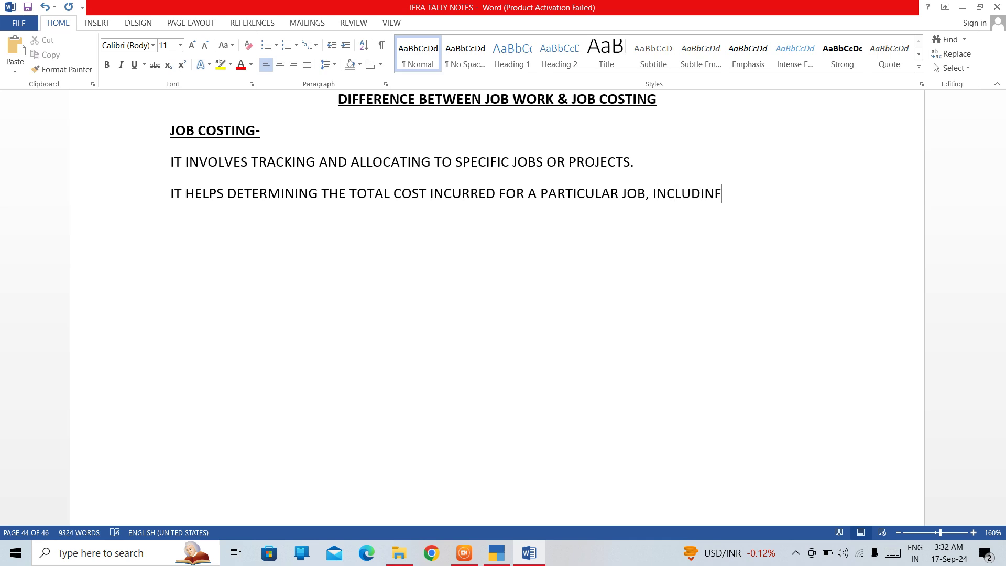
pyautogui.press('BackSpace')
pyautogui.write('G MATERIALS, LABOUR')
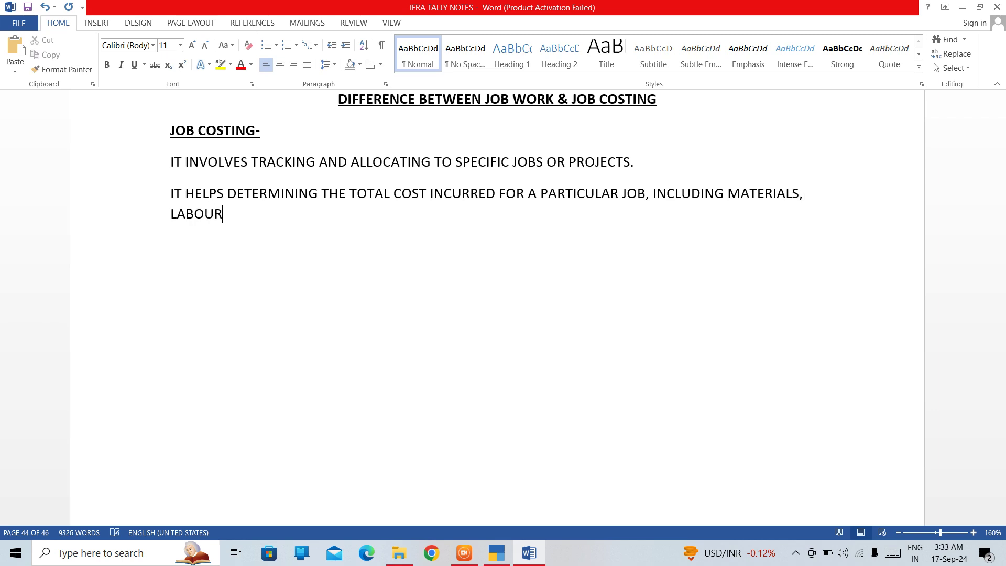
pyautogui.write('.')
pyautogui.press('BackSpace')
pyautogui.write(', OVERHAED EXPENSES')
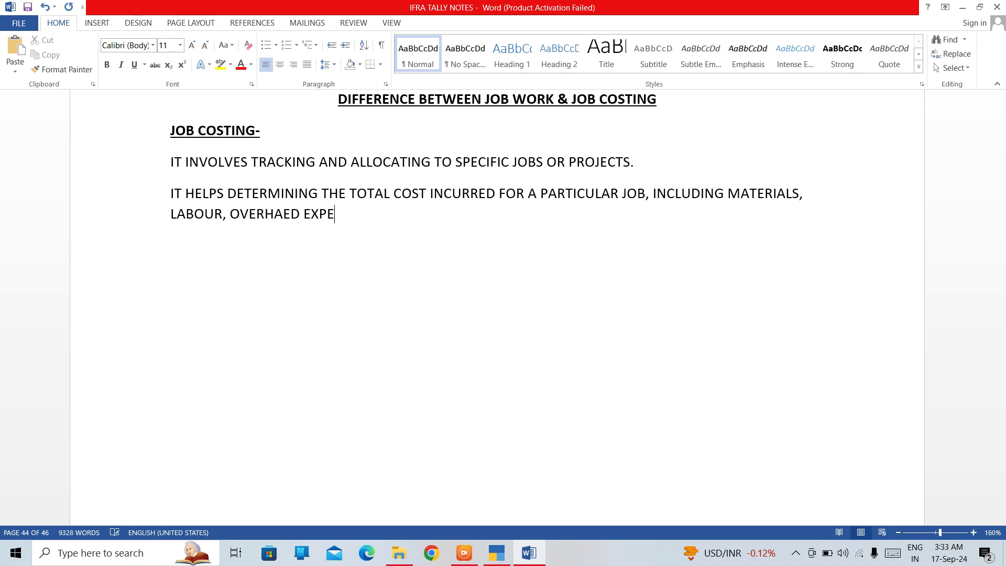
pyautogui.write('.')
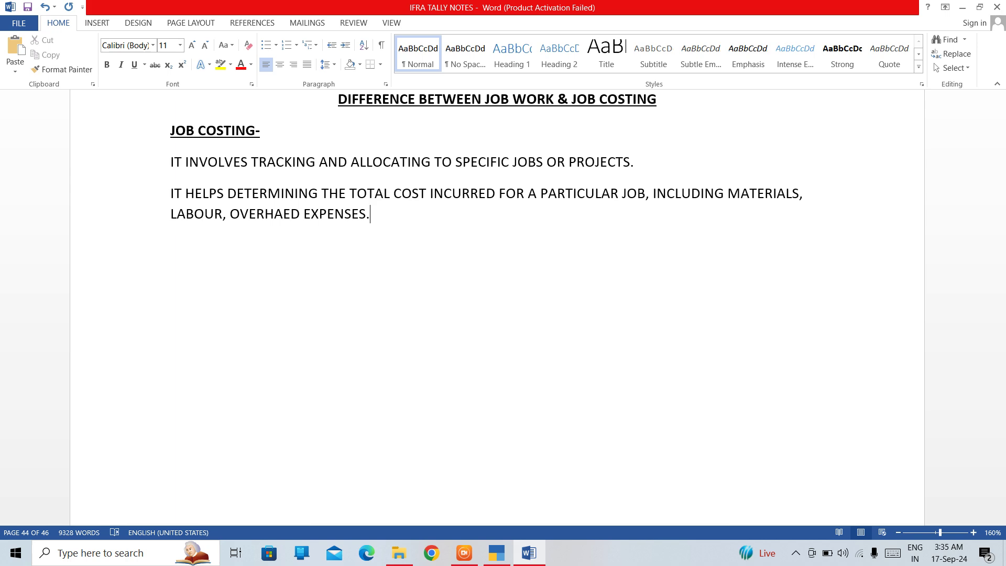
# Add a bold, underlined, left-aligned subheading "JOB WORK-" below the JOB COSTING text
pyautogui.press('Return')
pyautogui.hotkey('ctrl', 'b')
pyautogui.hotkey('ctrl', 'e')
pyautogui.hotkey('ctrl', 'u')
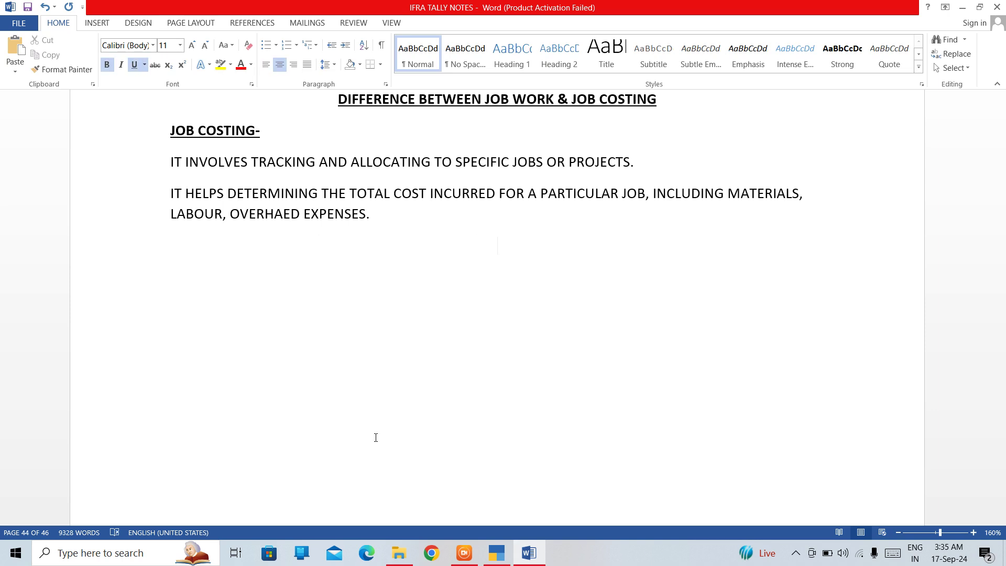
pyautogui.write('JO')
pyautogui.press('BackSpace')
pyautogui.press('BackSpace')
pyautogui.hotkey('ctrl', 'l')
pyautogui.write('JOB')
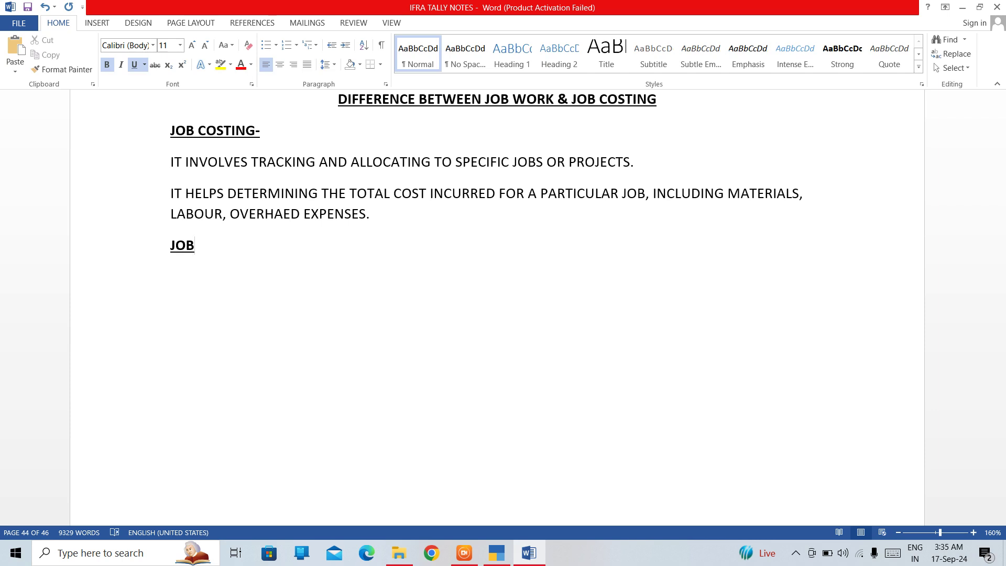
pyautogui.write(' WORK-')
# Write "IT REFERS TO OUTSOURCING A PART OF PRODUCTION PROCESS TO ANOTHER PARTY." without bold or underline below the JOB WORK subheading
pyautogui.press('Return')
pyautogui.hotkey('ctrl', 'b')
pyautogui.hotkey('ctrl', 'u')
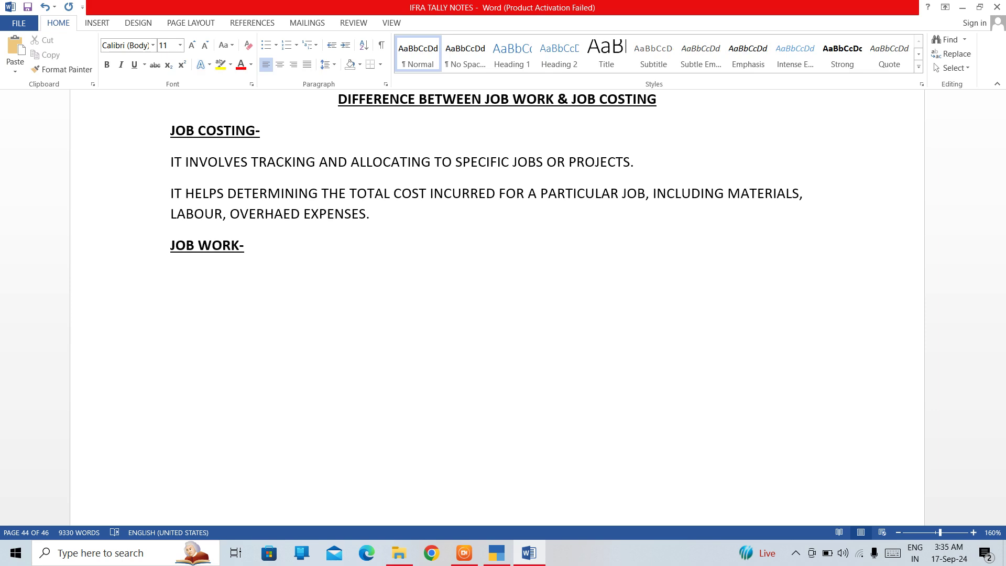
pyautogui.write('IT REFERS')
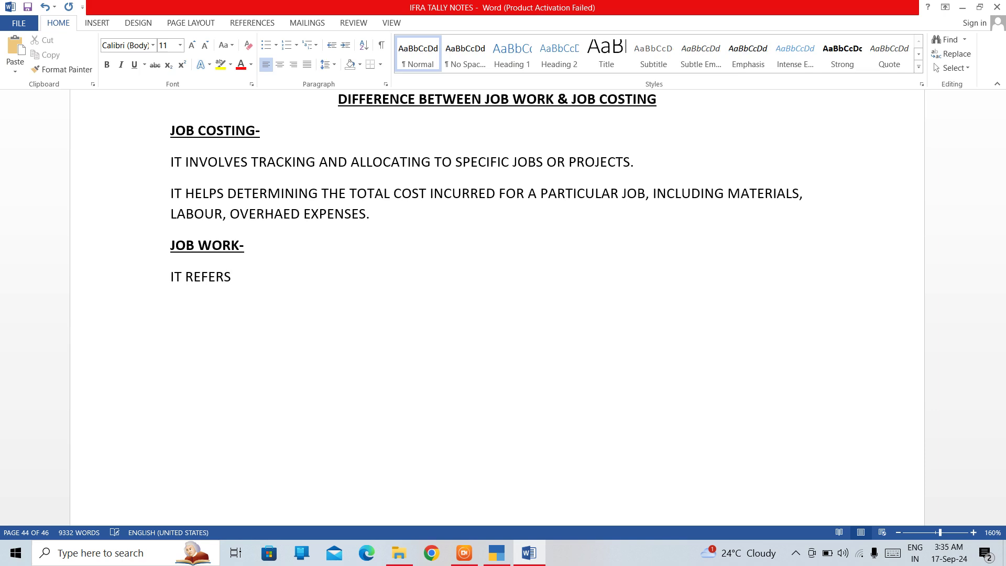
pyautogui.write(' TO OUTSOURCING')
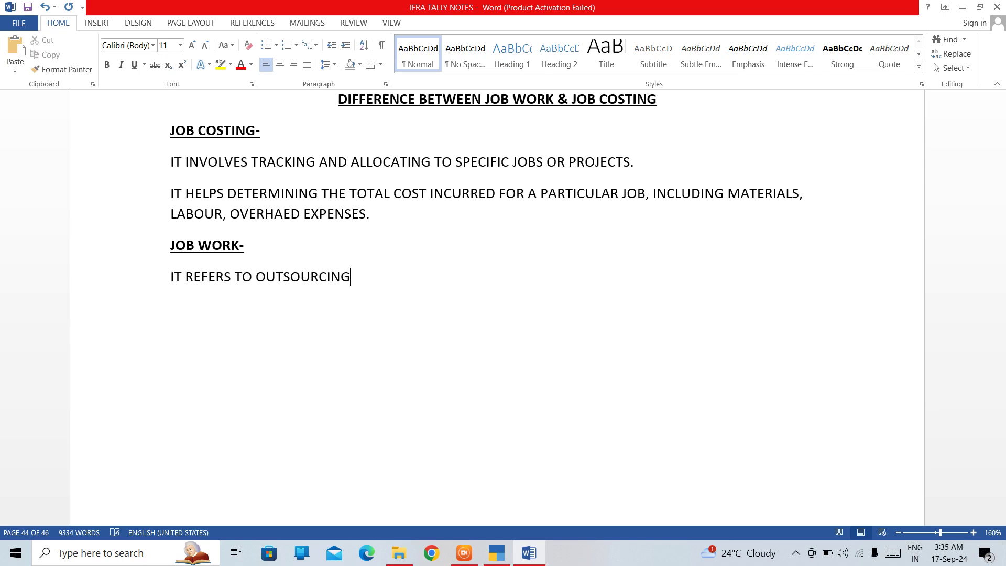
pyautogui.write(' A PART OF PRODUC')
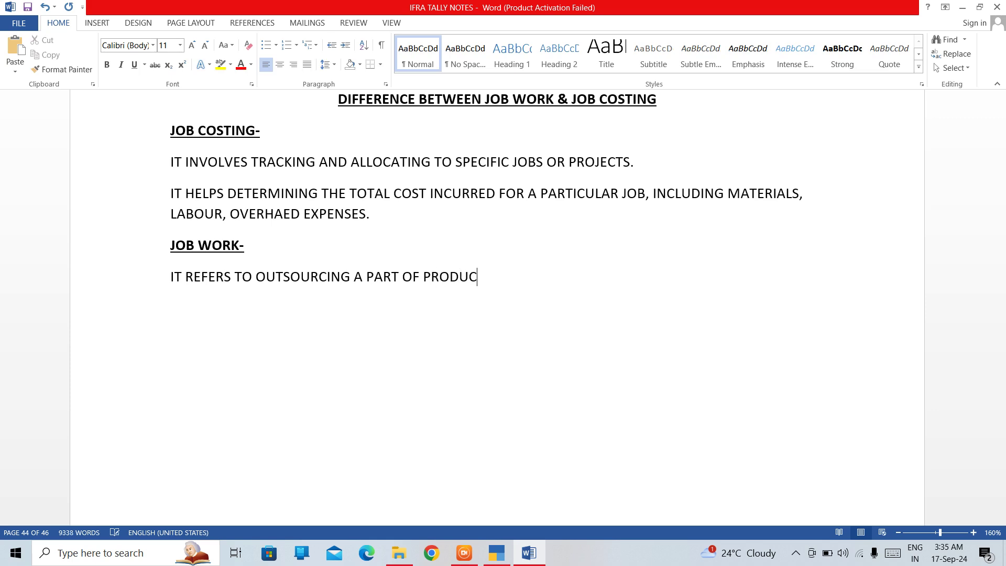
pyautogui.write('TION PROCESS TO ANO')
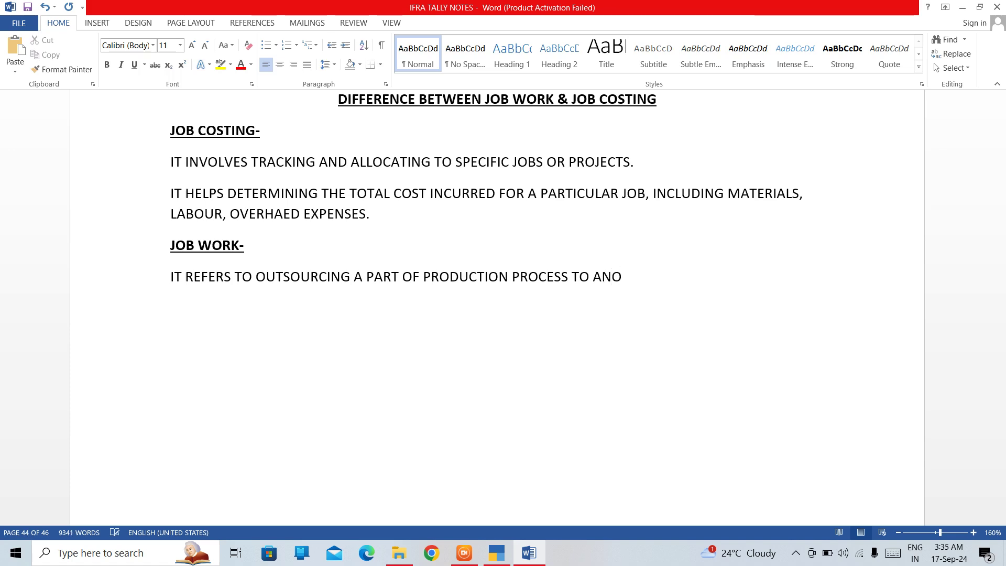
pyautogui.write('THER PARTY')
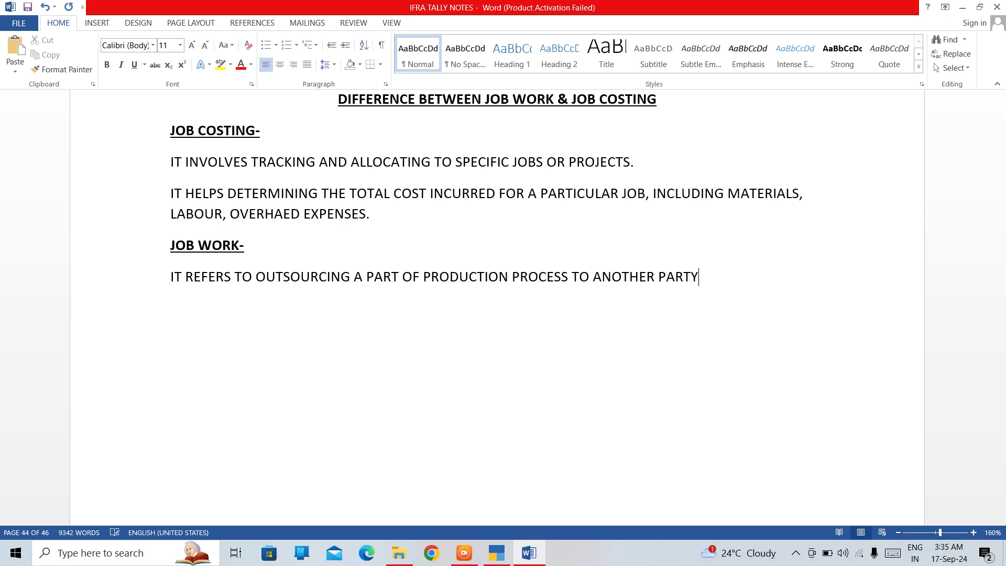
pyautogui.write('.\\')
pyautogui.press('BackSpace')
# Write "IT INVOLVES SENDING RAW MATERIALS TO A THIRD PARTY FOR PROCESSING OR ASSENBLY AND RECEIVING THE FINISHED GOODS BACK" as a new paragraph
pyautogui.press('Return')
pyautogui.write('IT INVOLVES SENDING')
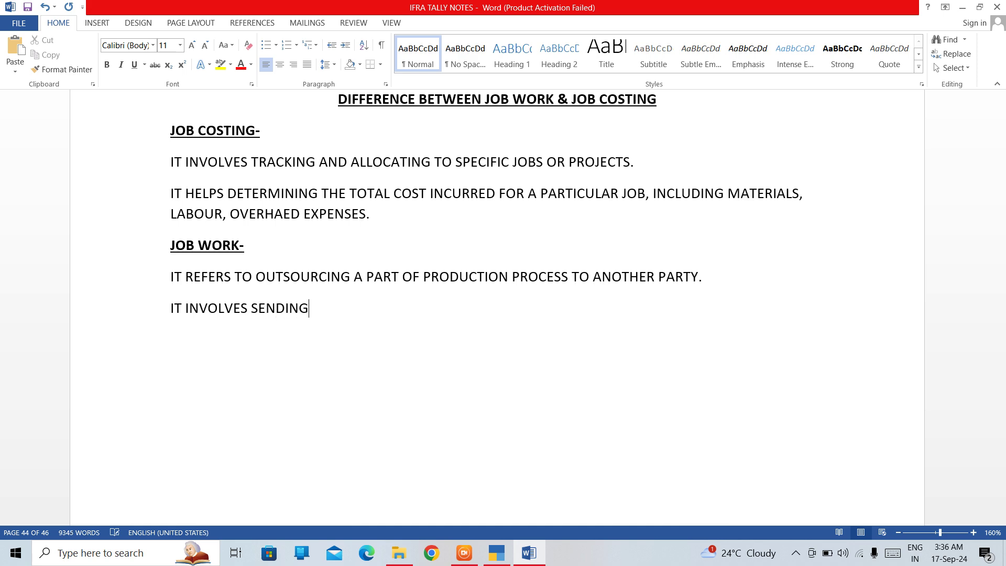
pyautogui.write(' RAW MATE')
pyautogui.write('A')
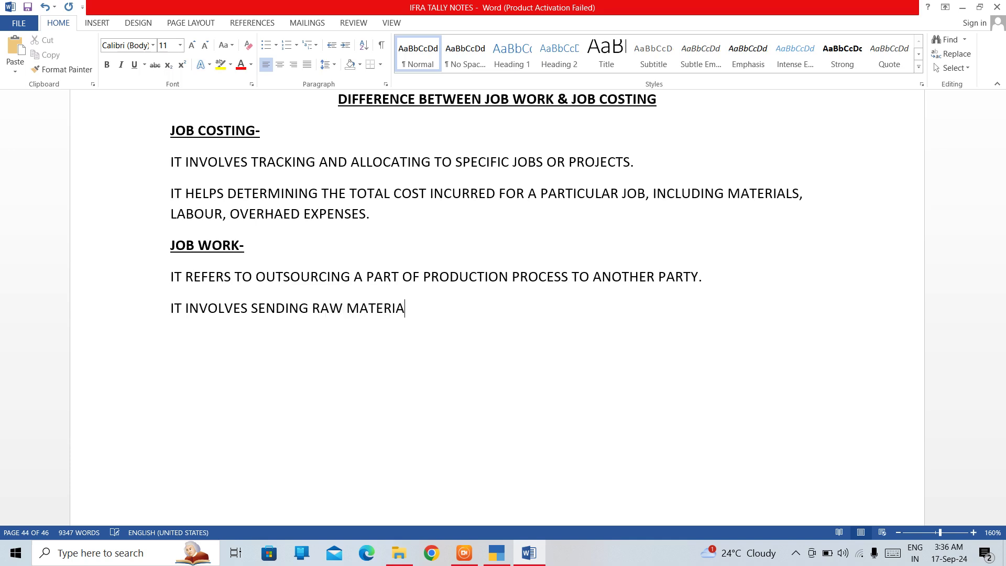
pyautogui.write('LS TO A THIRD PARTY')
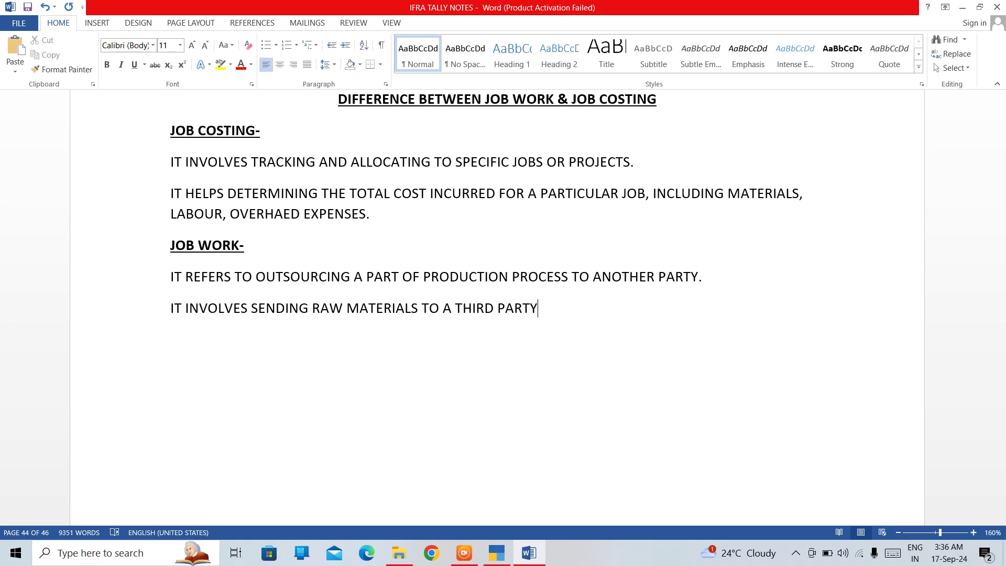
pyautogui.write(' FOR PROCESSING')
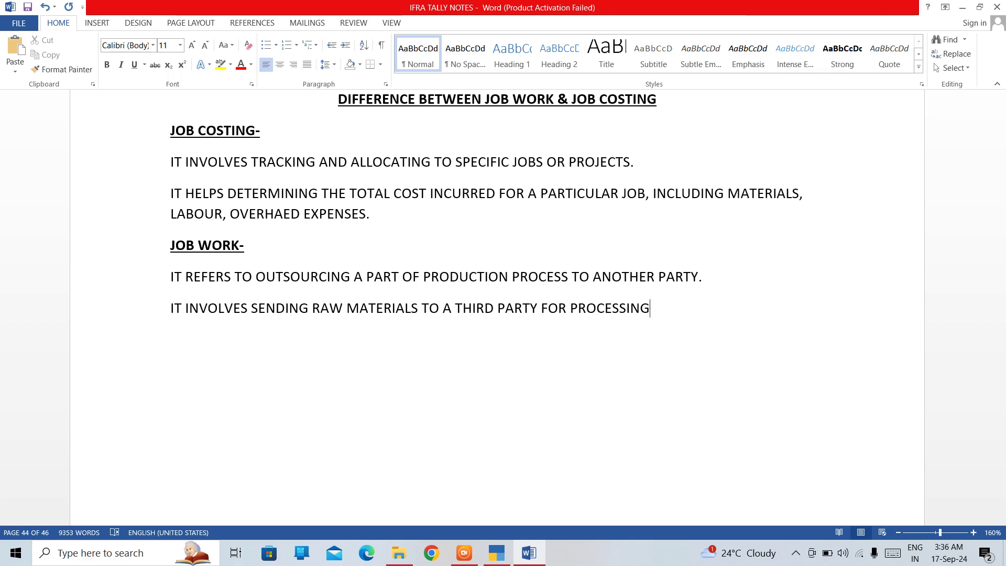
pyautogui.write(' OR ASSENBL')
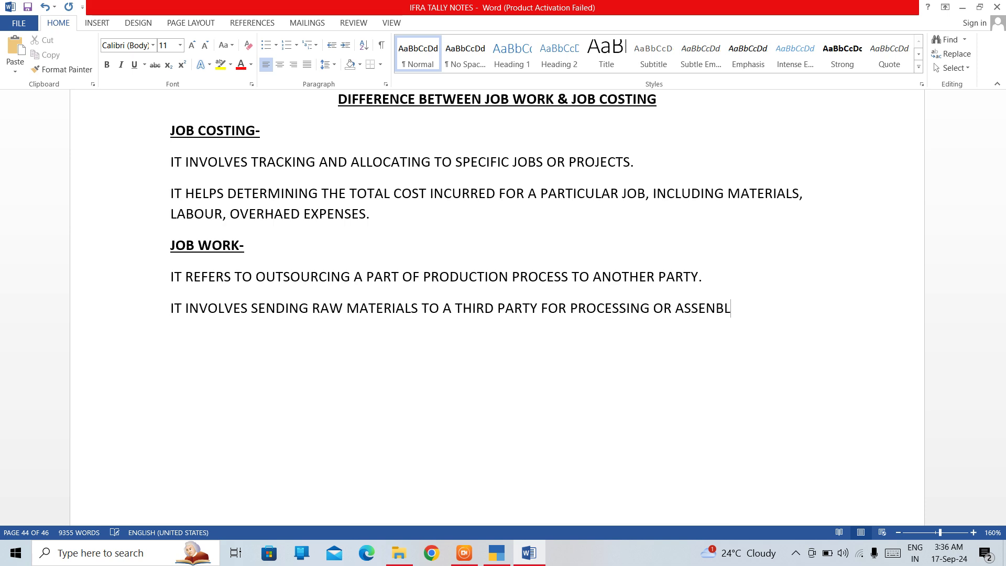
pyautogui.write('Y AND RECEIVING')
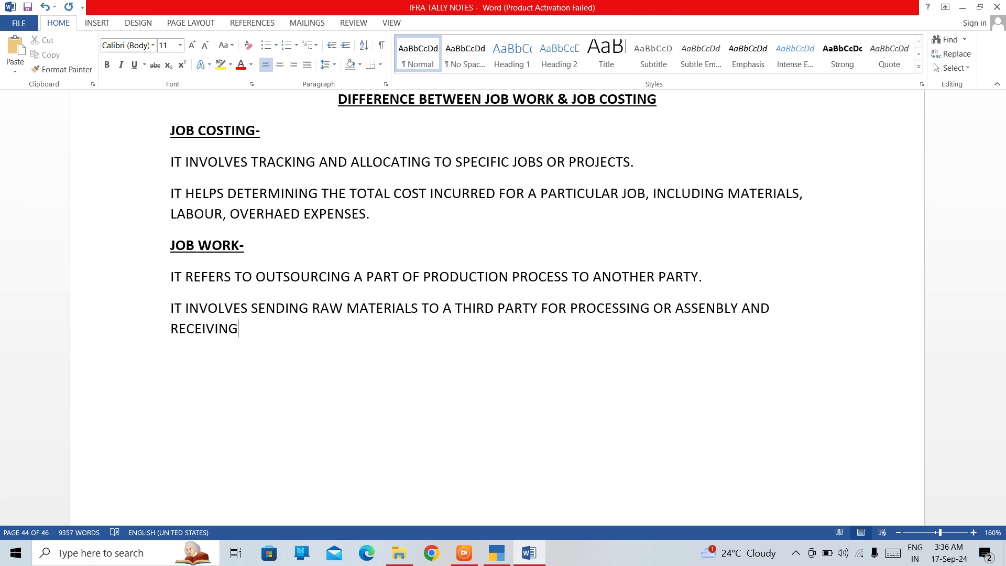
pyautogui.write(' THE FINISHED GOODS')
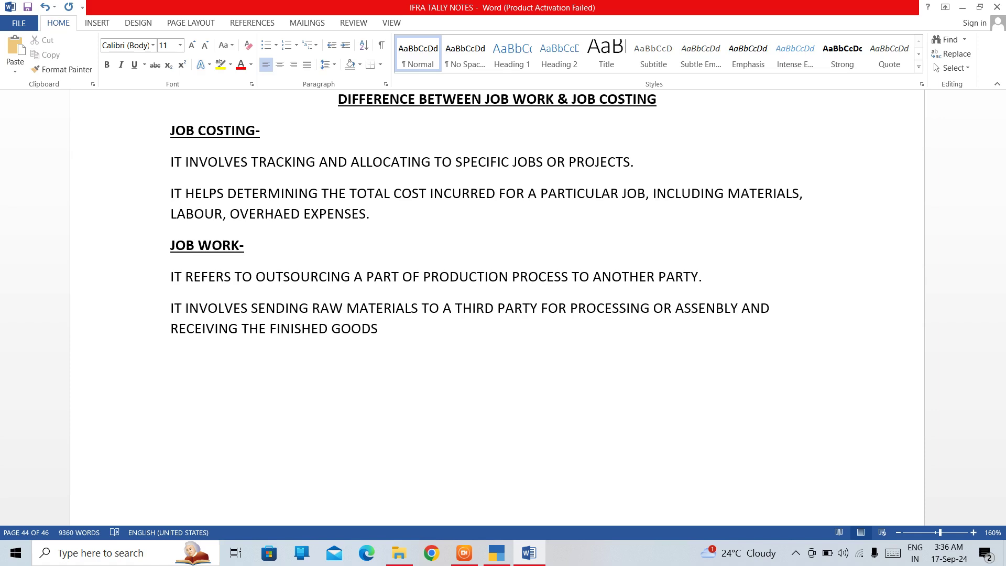
pyautogui.write(' BACK')
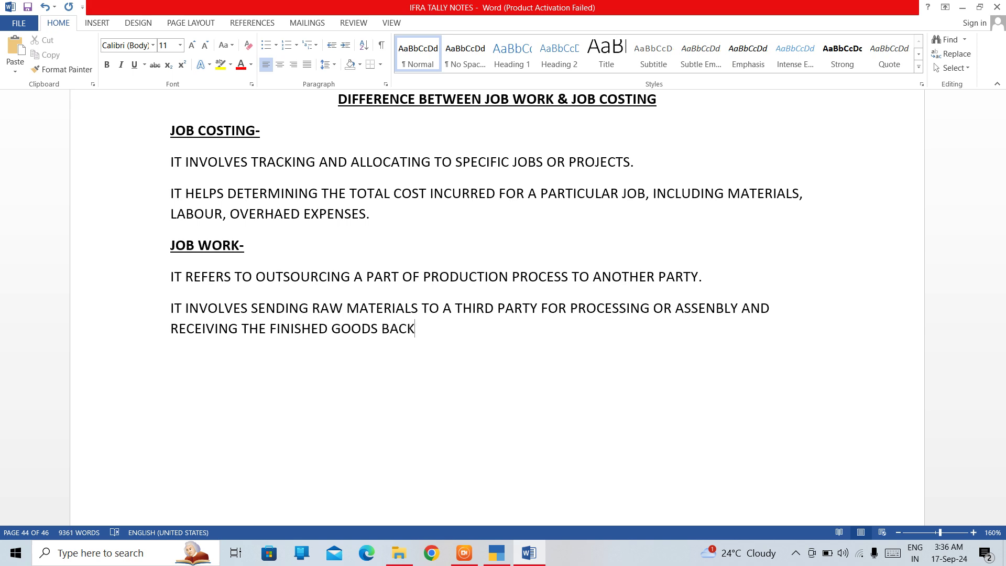